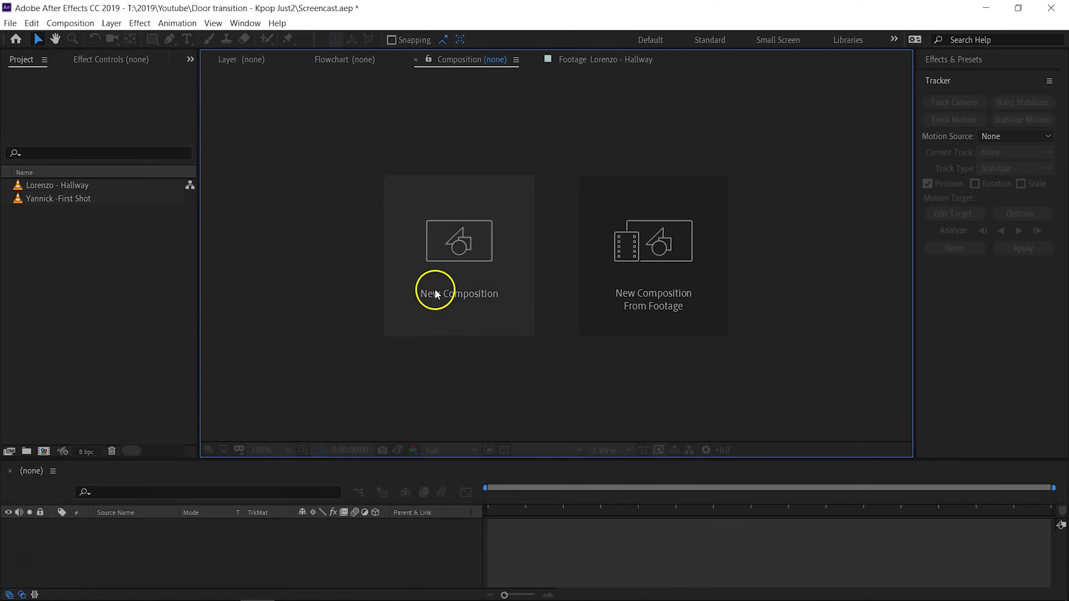
Make a new comp with the first shot at 120% scale and the hallway clip above it, starting around 5 s.
left_click(451, 272)
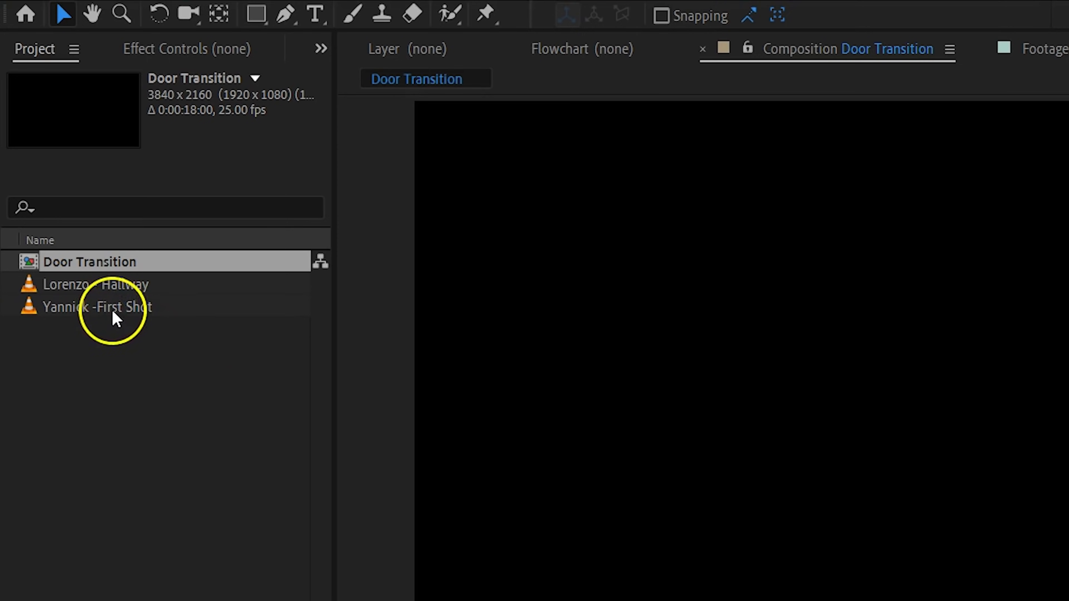
left_click_drag(112, 309, 211, 484)
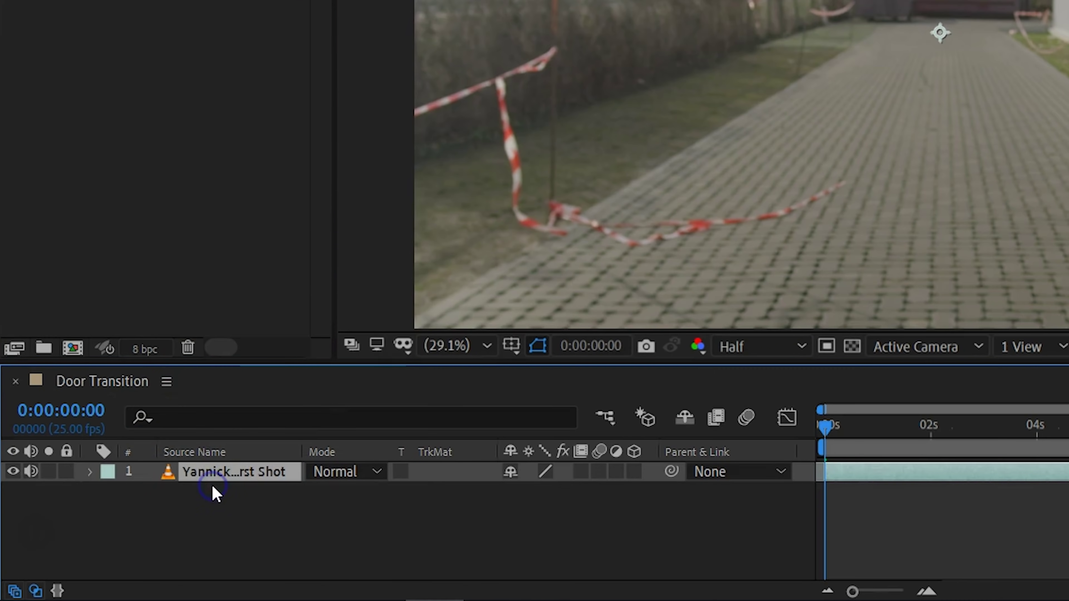
left_click(211, 468)
key("s")
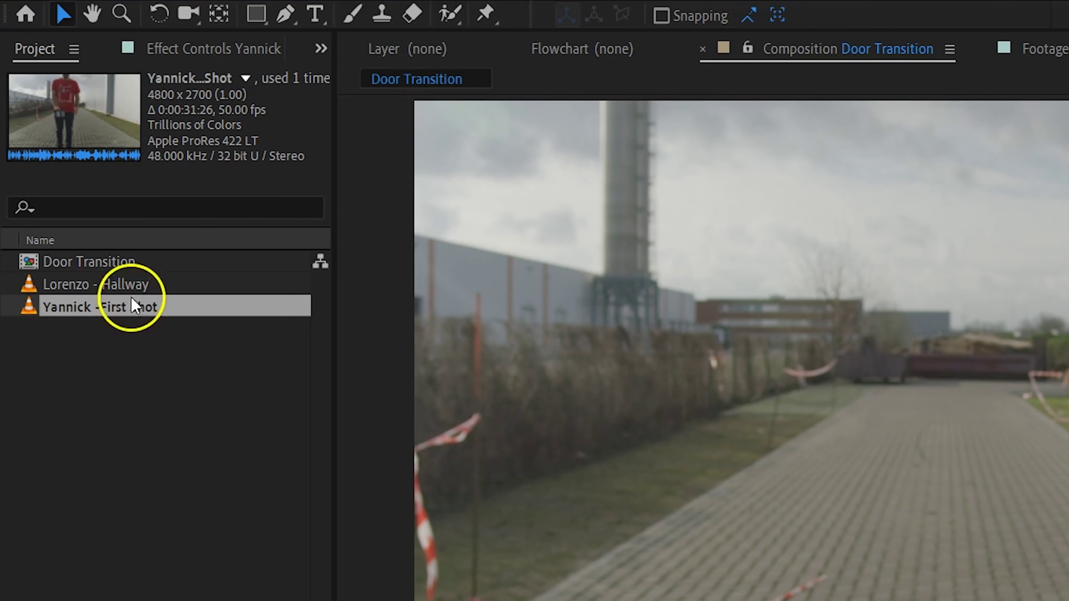
left_click_drag(96, 284, 192, 496)
left_click_drag(567, 497, 774, 505)
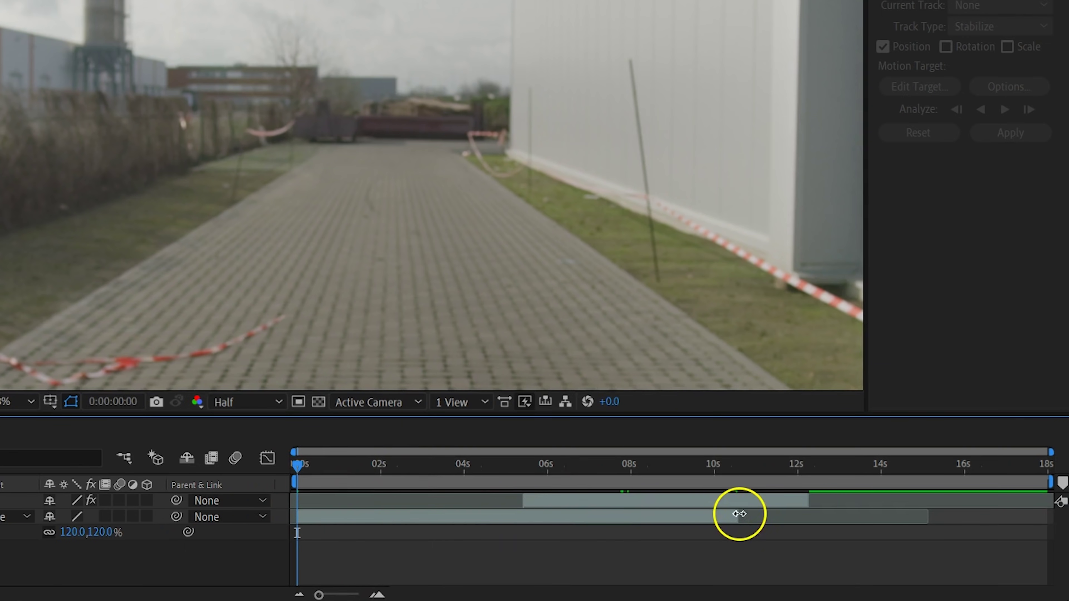
Apply the Keylight effect to the hallway layer.
left_click_drag(407, 487, 530, 484)
left_click(546, 494)
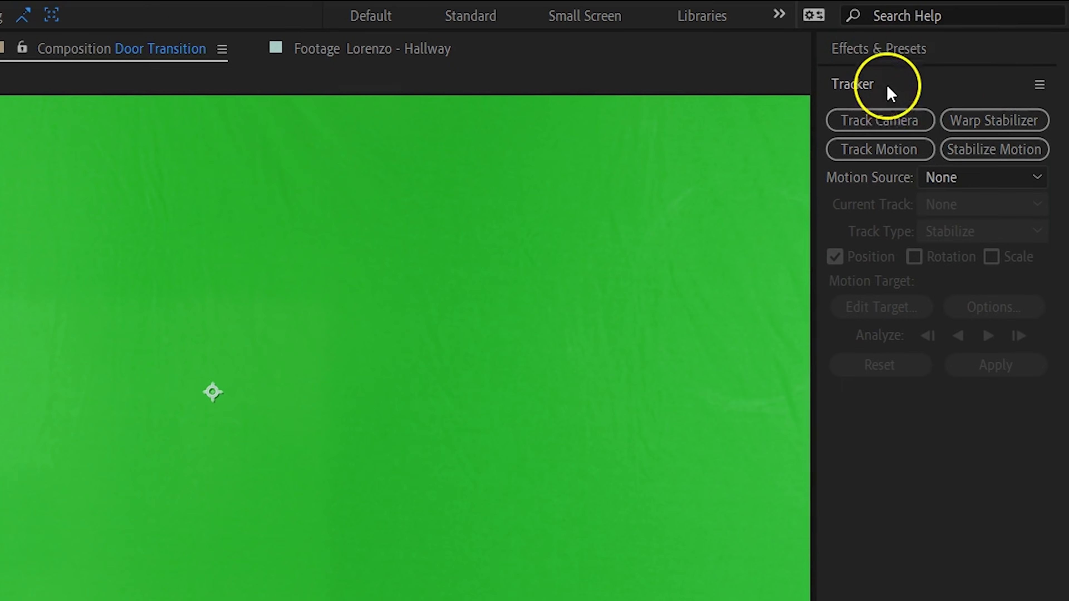
left_click(892, 48)
type("keyligh")
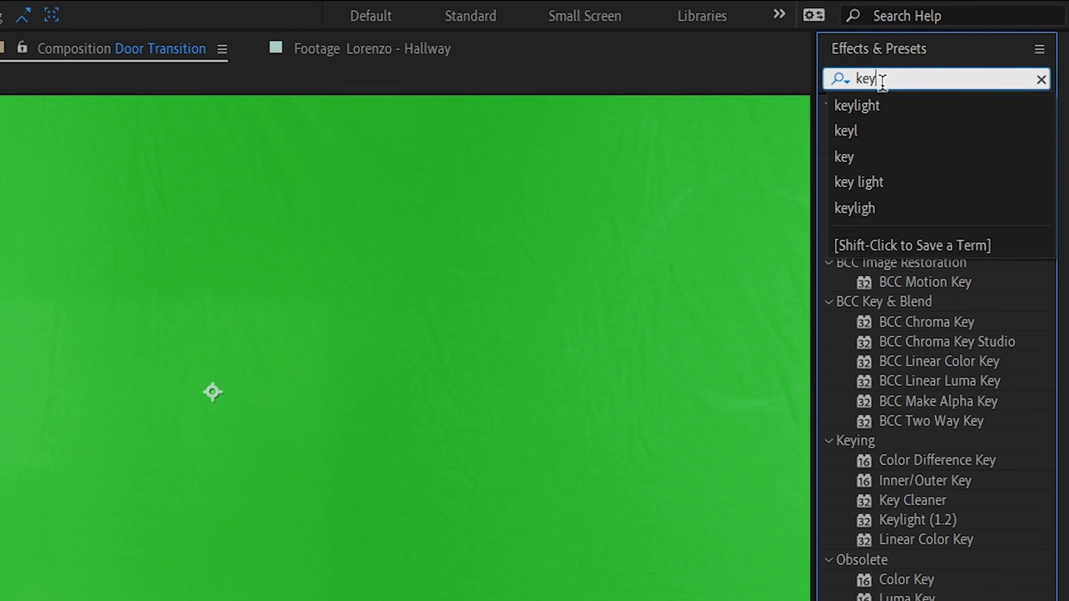
left_click_drag(907, 179, 483, 600)
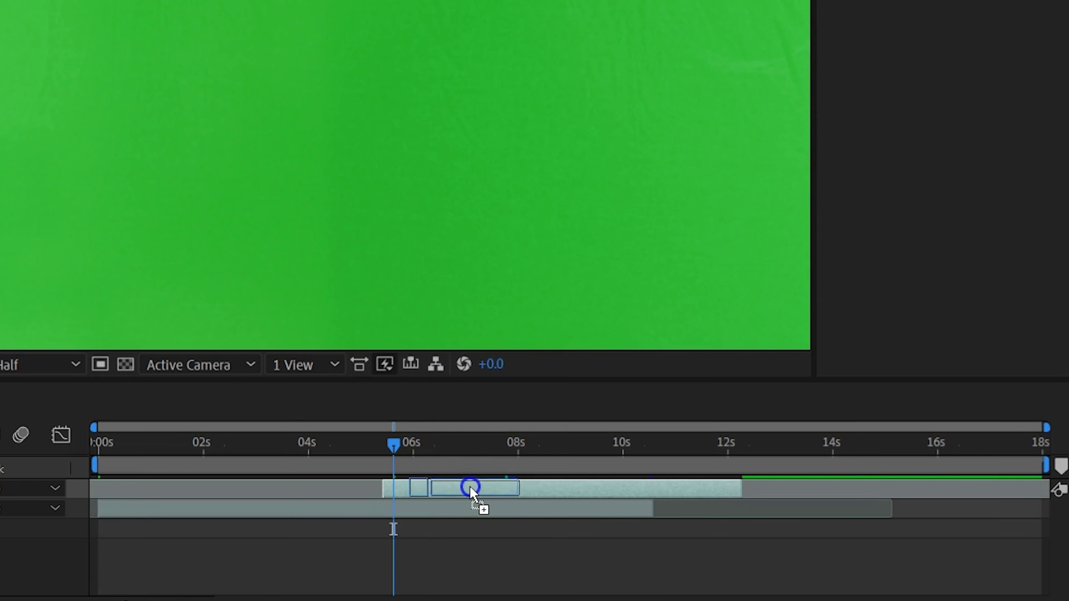
left_click_drag(471, 491, 471, 490)
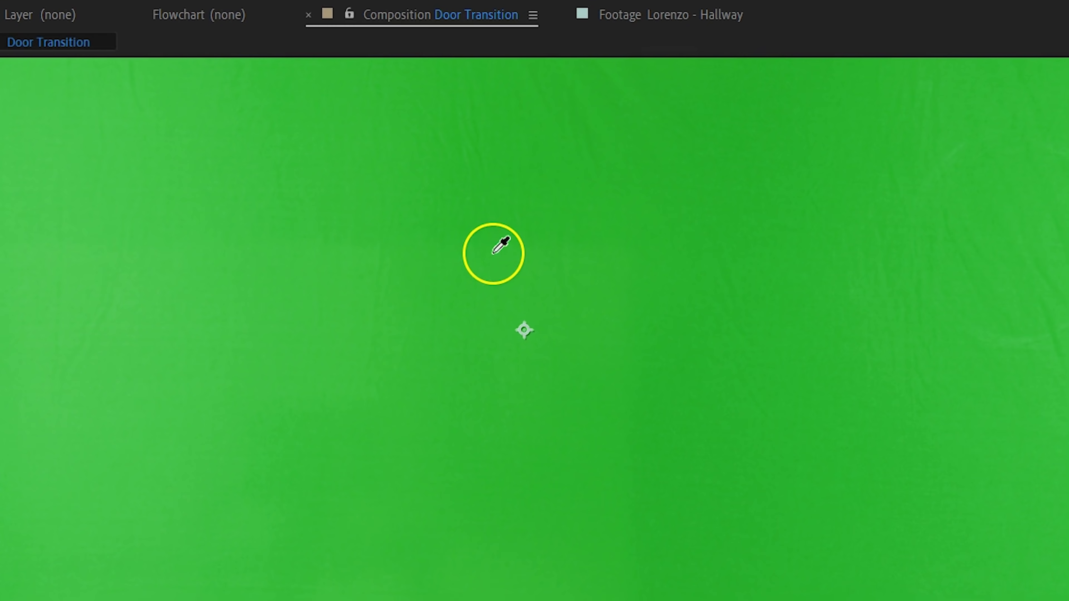
Sample the green screen as the key colour, then set Screen Gain to 69 and Clip Black to 62.
left_click(1011, 347)
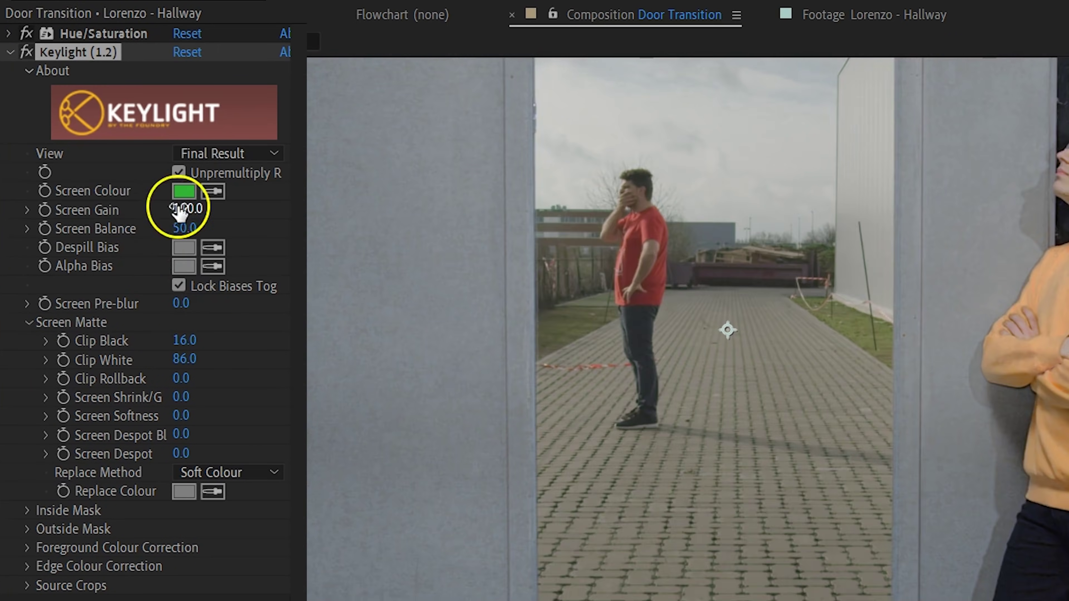
left_click_drag(182, 340, 196, 338)
left_click_drag(185, 209, 147, 209)
left_click_drag(181, 340, 174, 355)
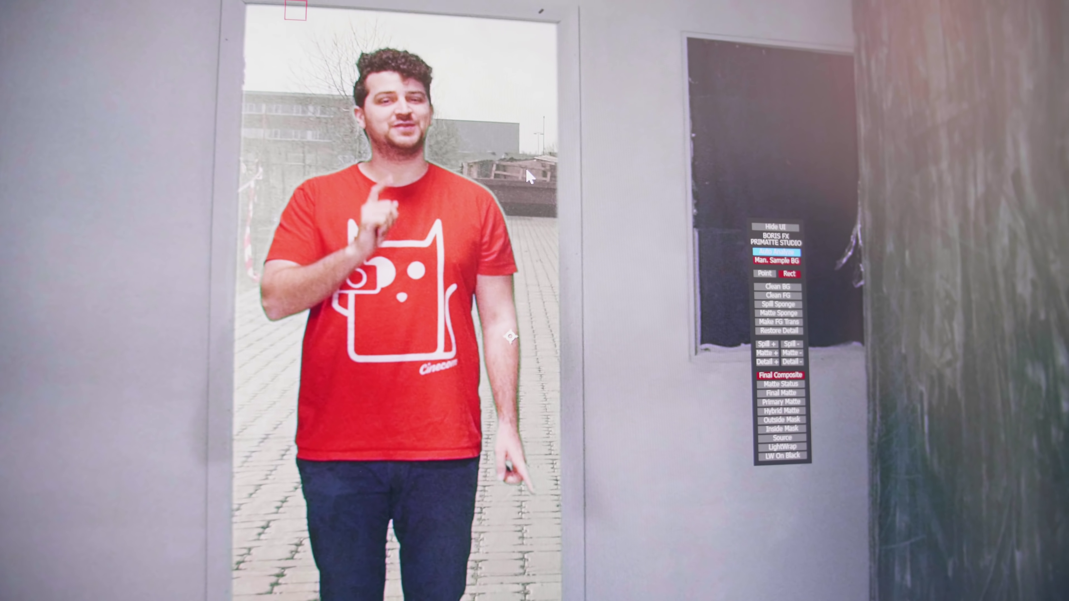
Switch Primatte to Clean BG and sample the sky and floor areas to clean the key.
left_click(768, 290)
left_click_drag(266, 37, 291, 83)
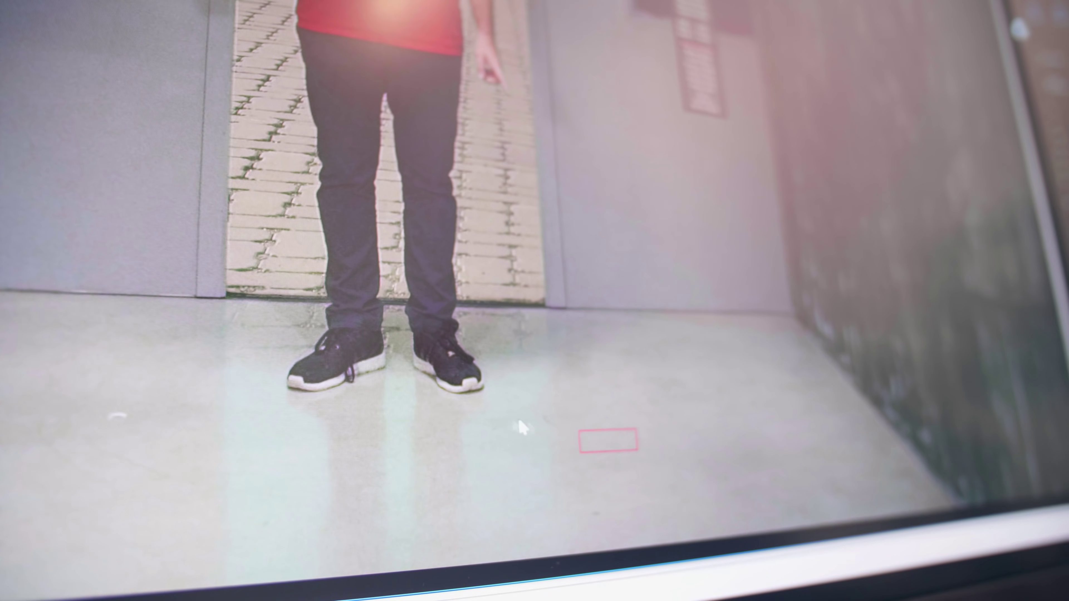
left_click_drag(334, 366, 188, 303)
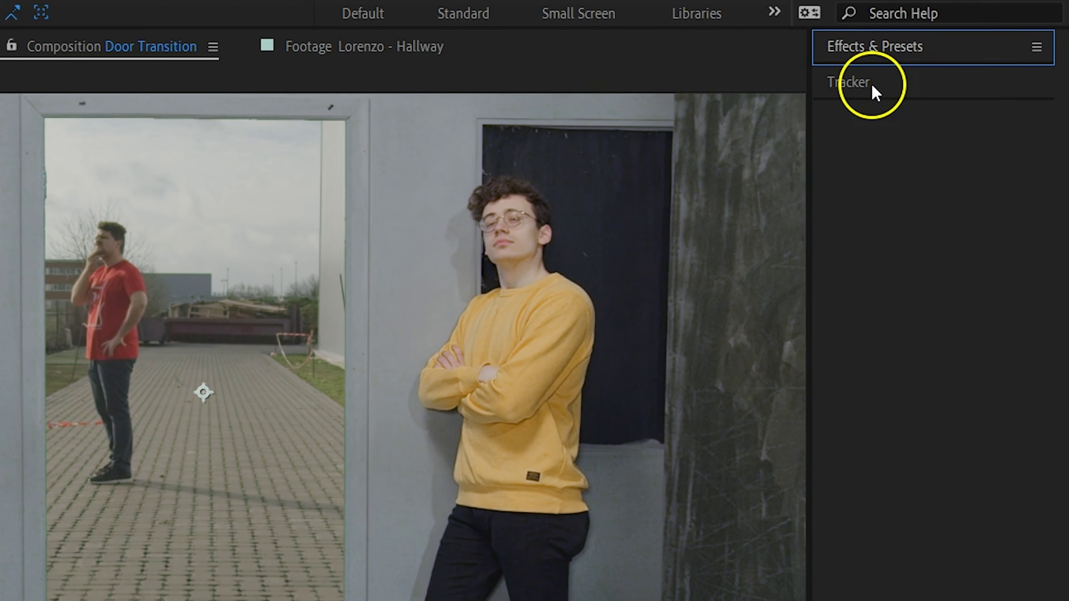
left_click(871, 84)
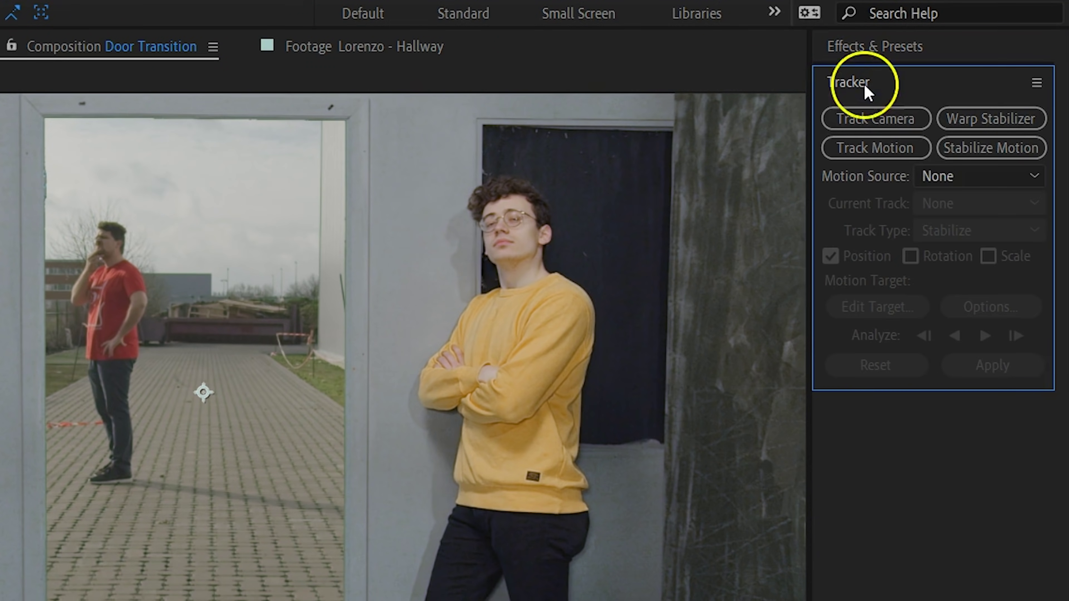
Open the Tracker panel and start a motion track on the hallway layer.
left_click(198, 17)
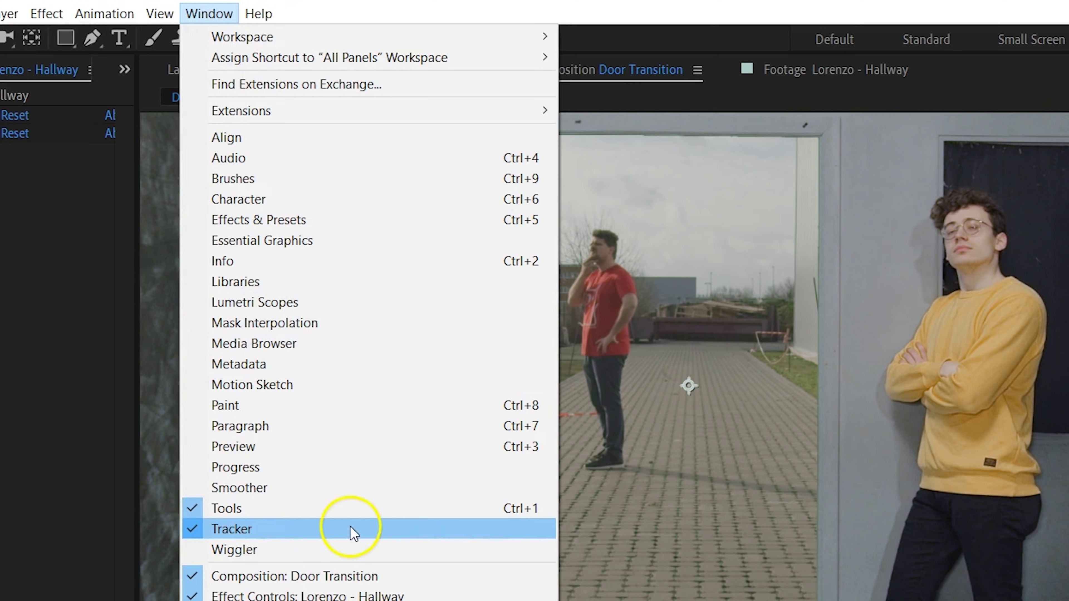
left_click(353, 529)
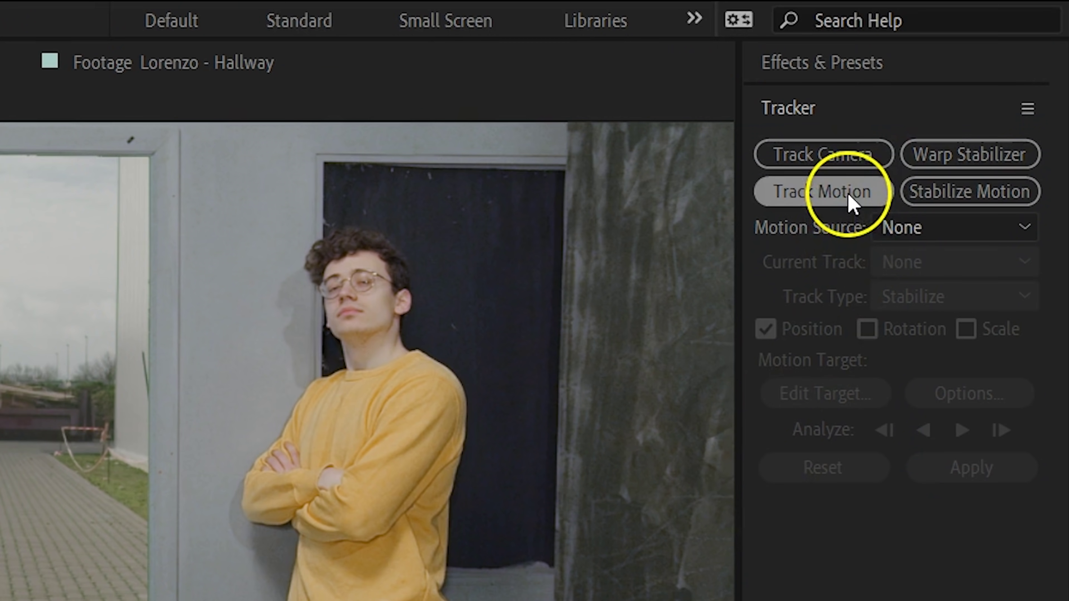
left_click(852, 202)
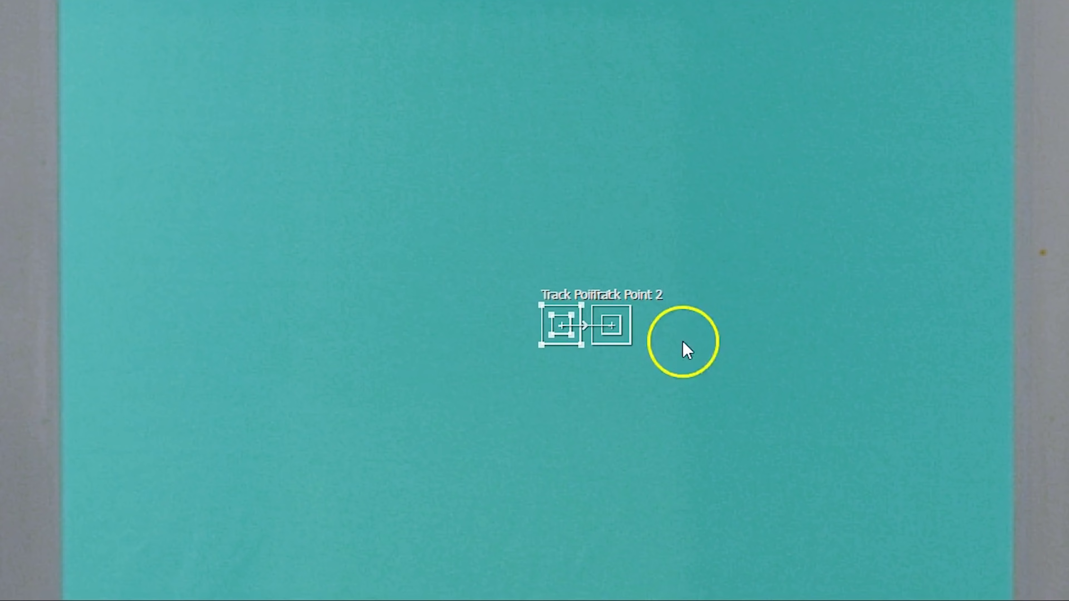
Place Track Points 1 and 2 on the doorway's top corners and resize the second point's boxes.
left_click_drag(557, 339, 174, 441)
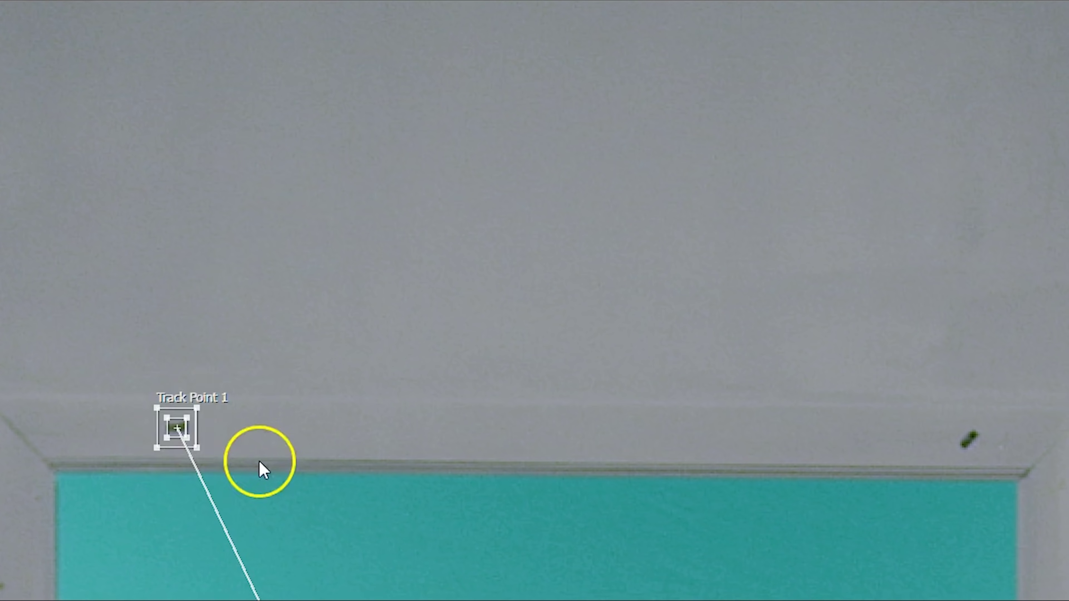
left_click_drag(602, 362, 960, 457)
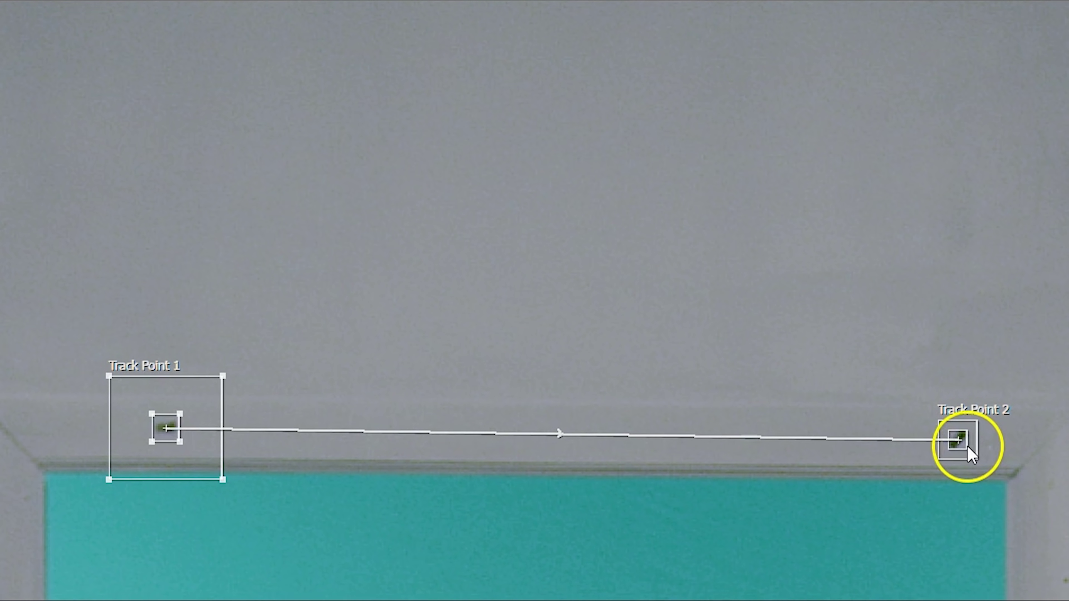
left_click_drag(970, 454, 968, 450)
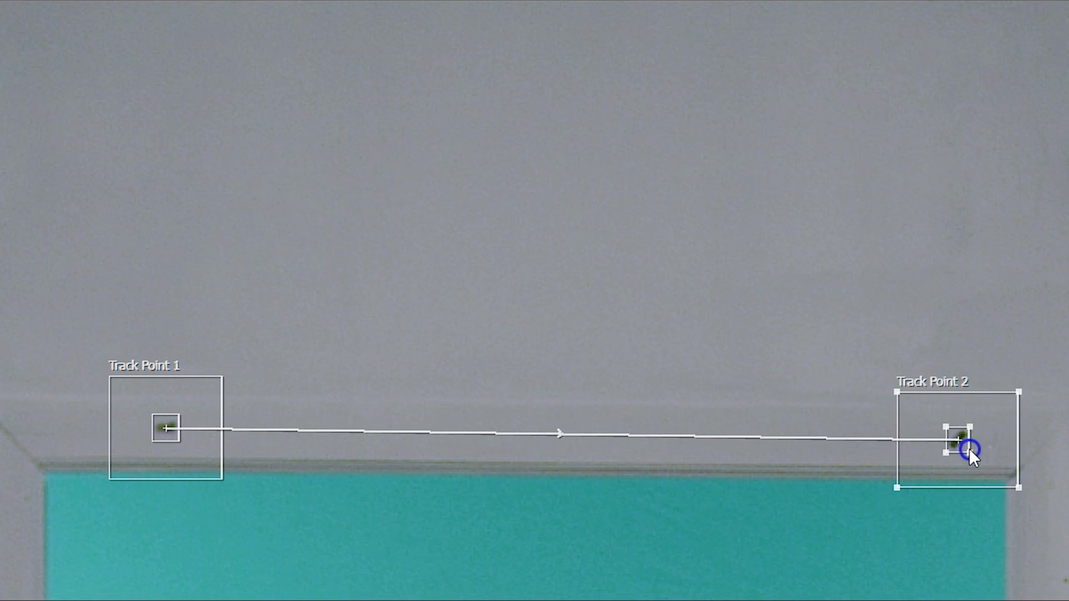
left_click_drag(1018, 488, 1014, 491)
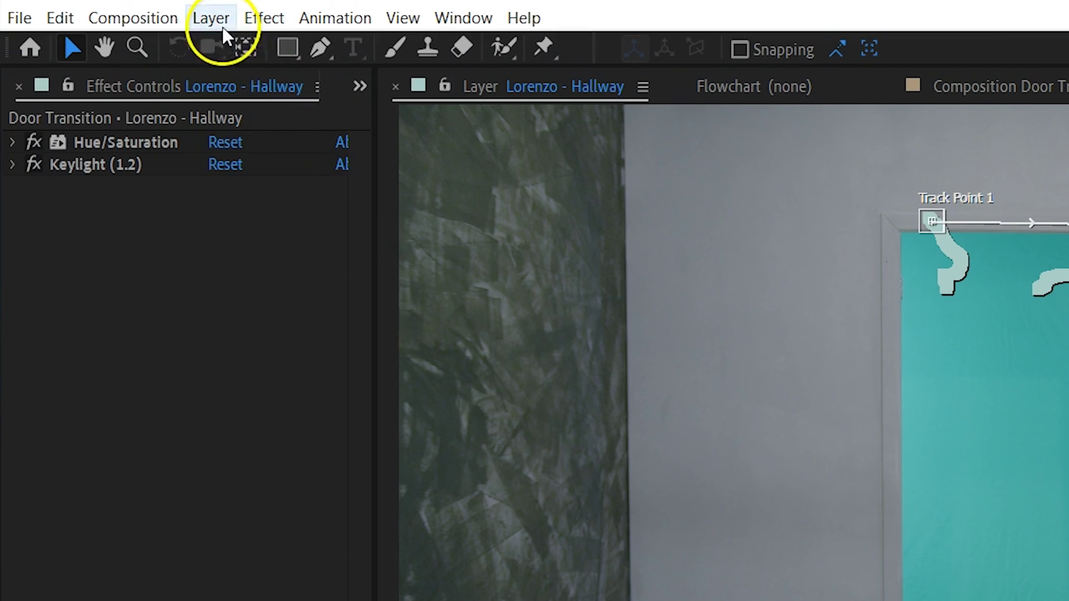
Create a new null object layer, Null 1.
left_click(212, 19)
mouse_move(379, 46)
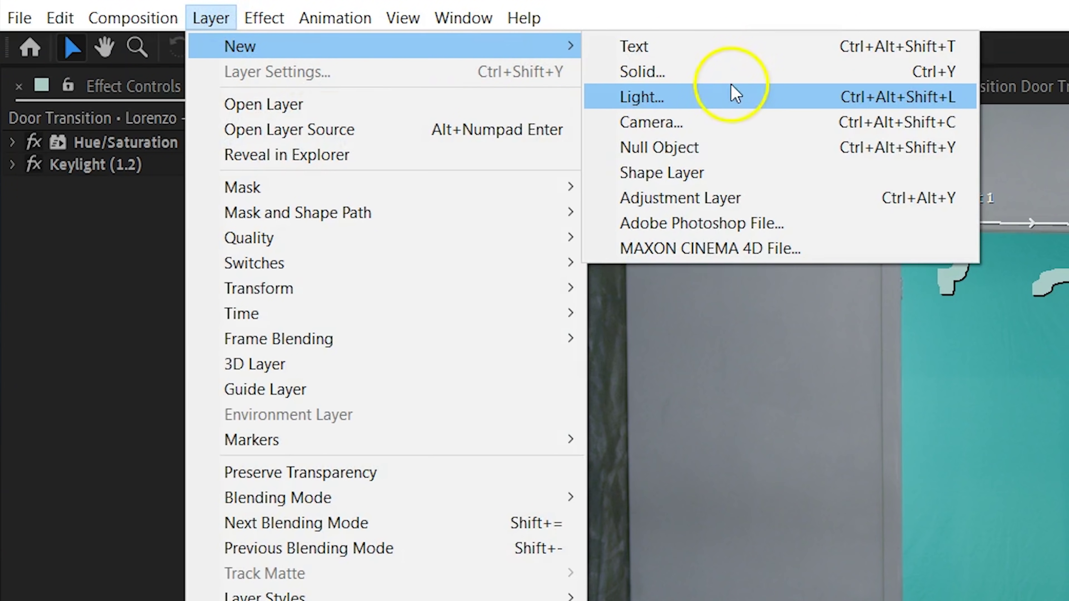
left_click(741, 152)
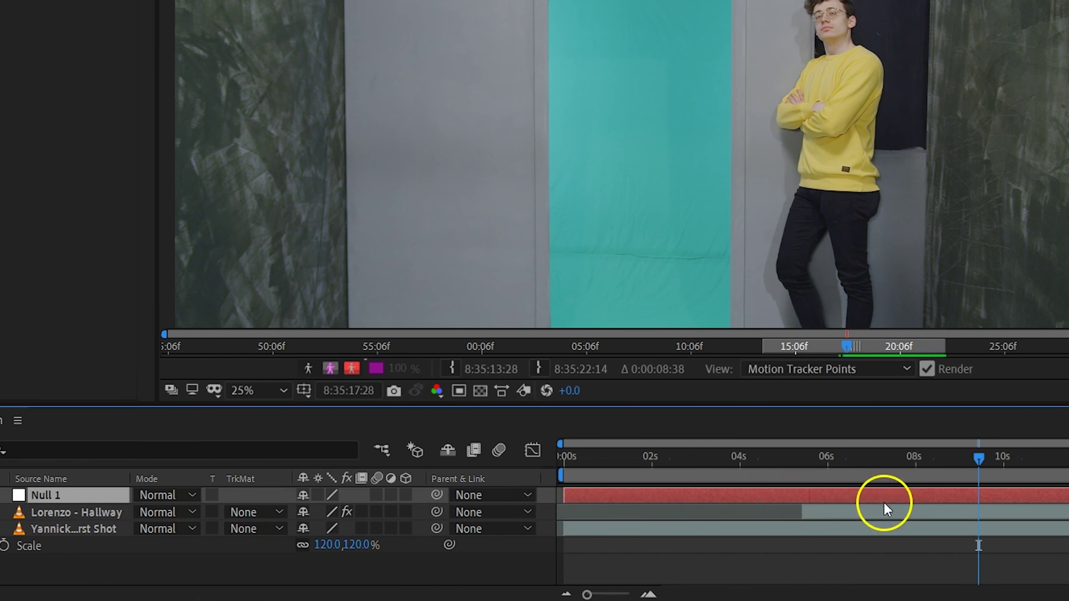
Set Null 1 as the track's motion target and apply the tracking data to it.
left_click(1014, 514)
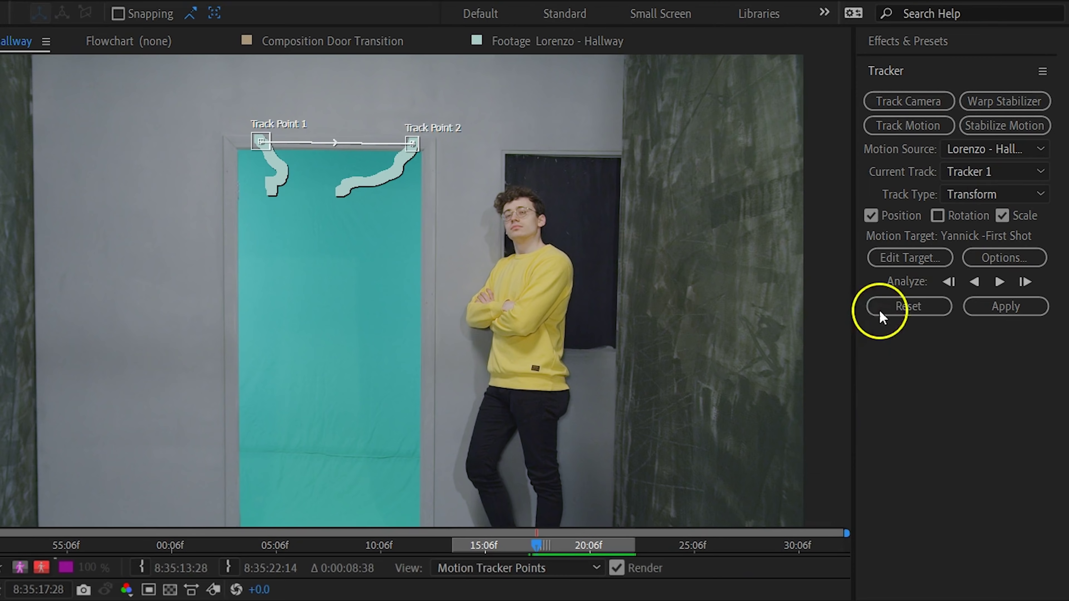
left_click(901, 264)
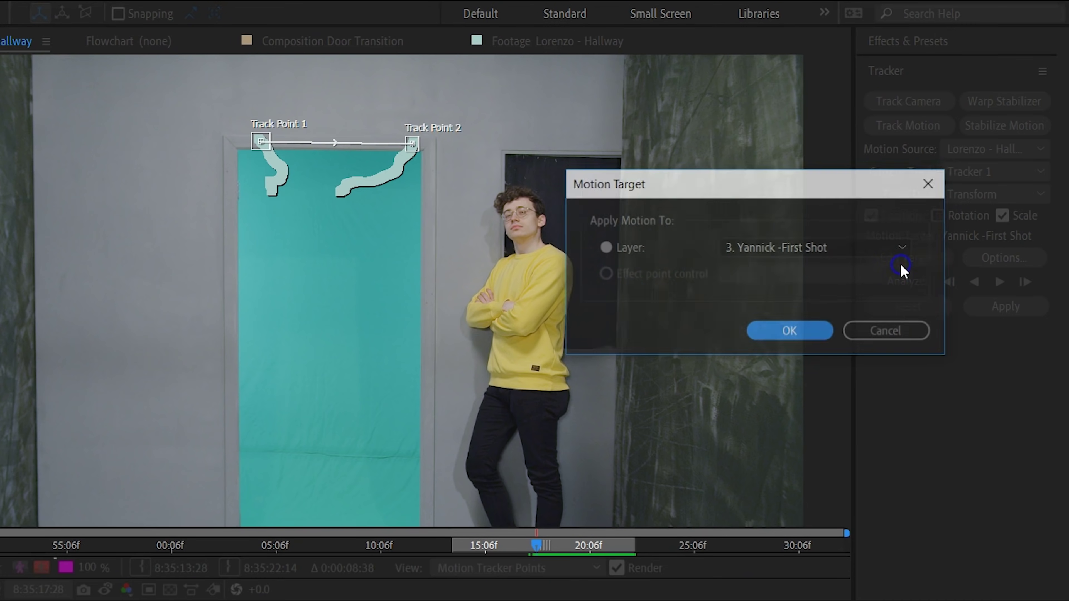
left_click(881, 248)
left_click(852, 264)
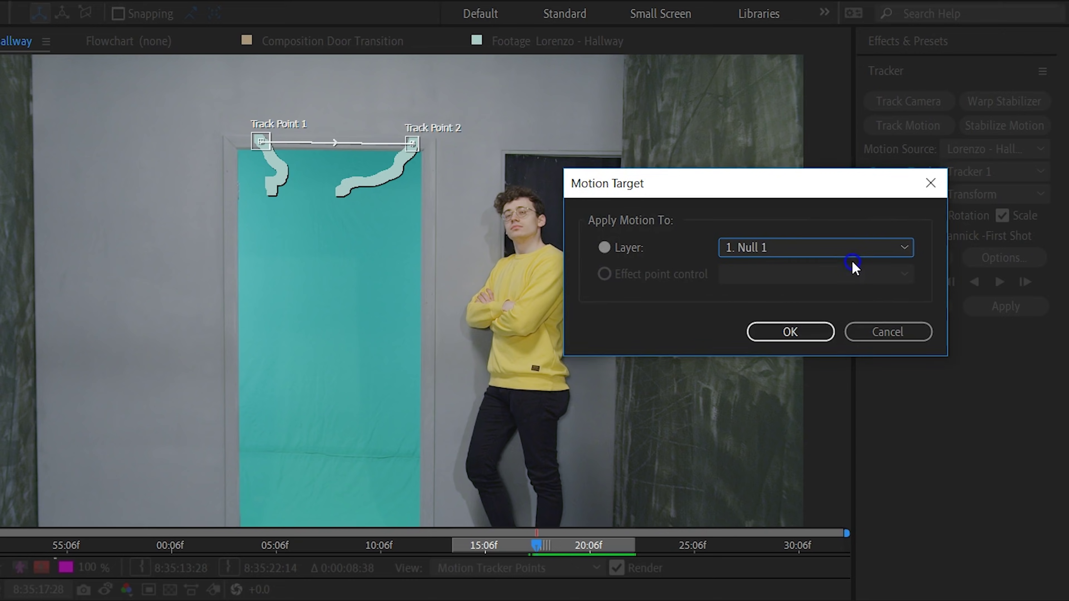
left_click(826, 334)
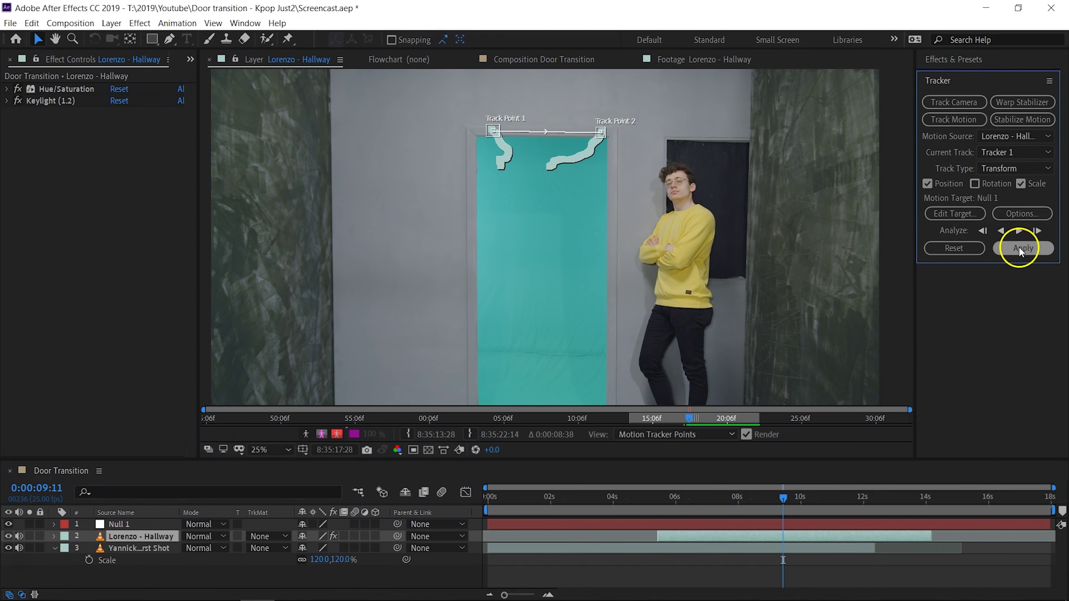
left_click(1021, 248)
left_click(914, 243)
left_click(766, 530)
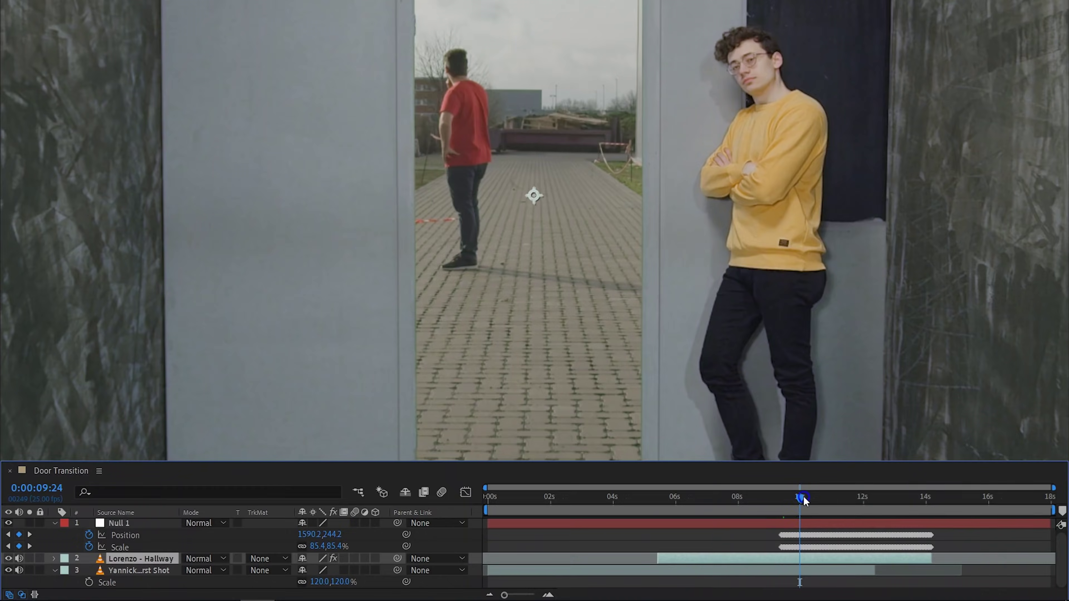
Split the first-shot layer at 10 seconds with Ctrl+Shift+D.
mouse_move(804, 497)
left_mouse_down()
mouse_move(824, 498)
mouse_move(804, 508)
left_mouse_up()
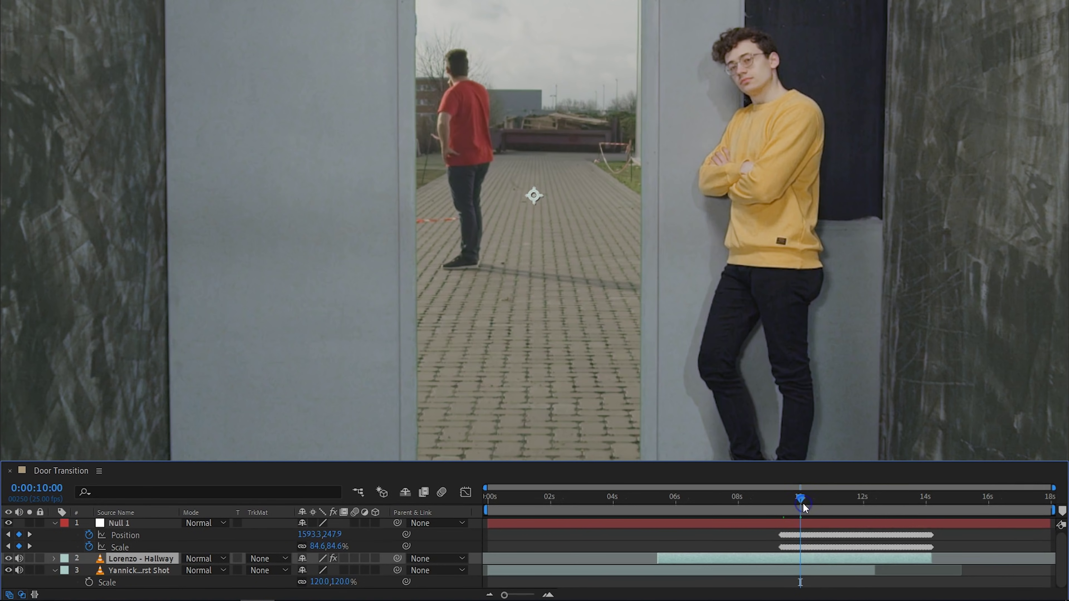
left_click(809, 570)
key("ctrl+shift+d")
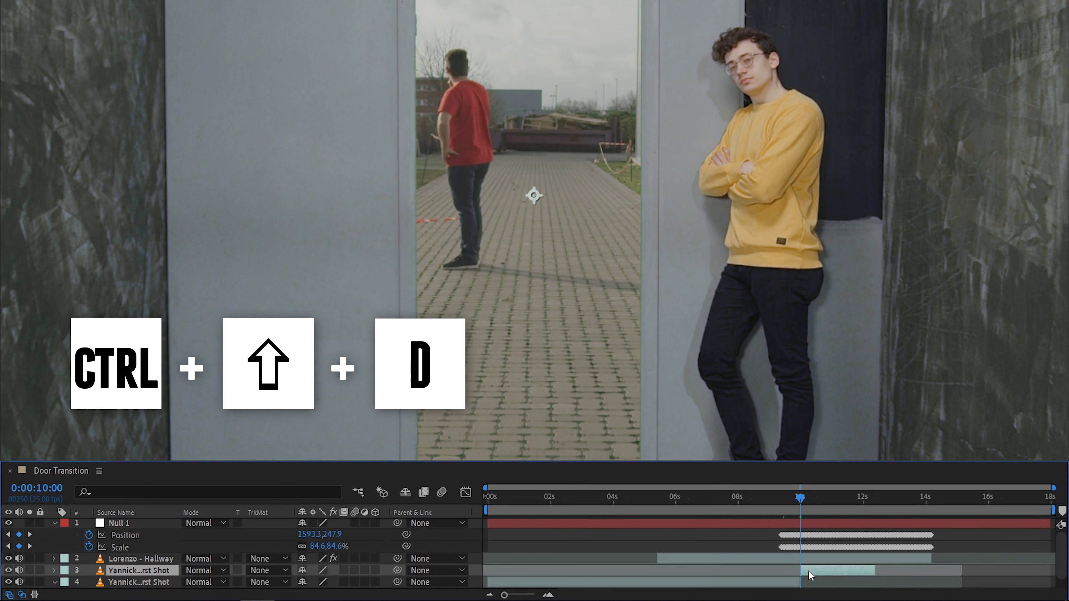
Freeze the later part of the split first-shot layer with Time > Freeze Frame.
left_click(813, 570)
left_click(866, 571)
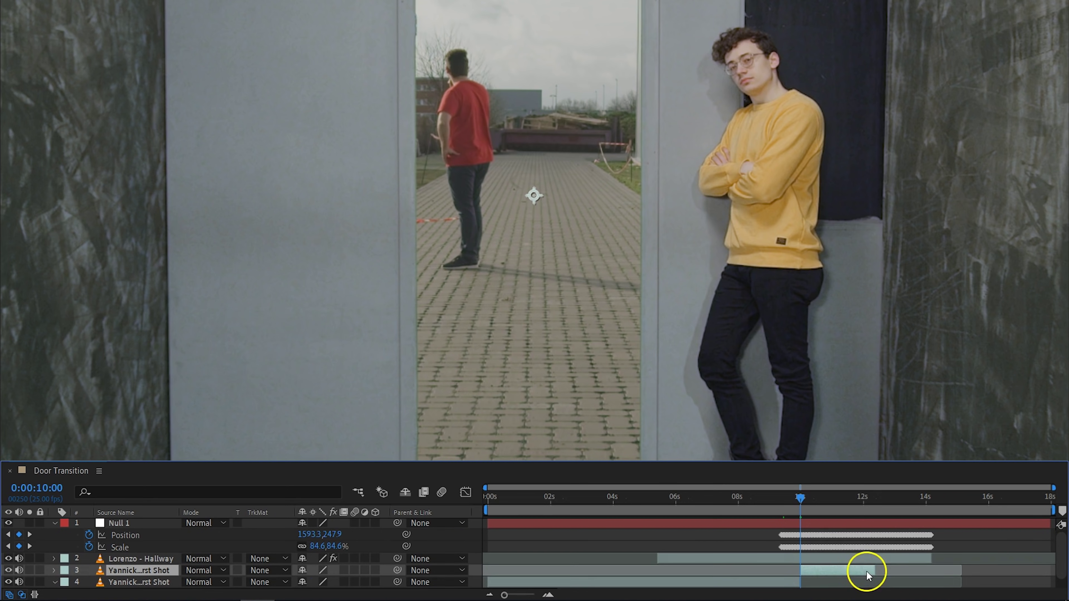
right_click(813, 575)
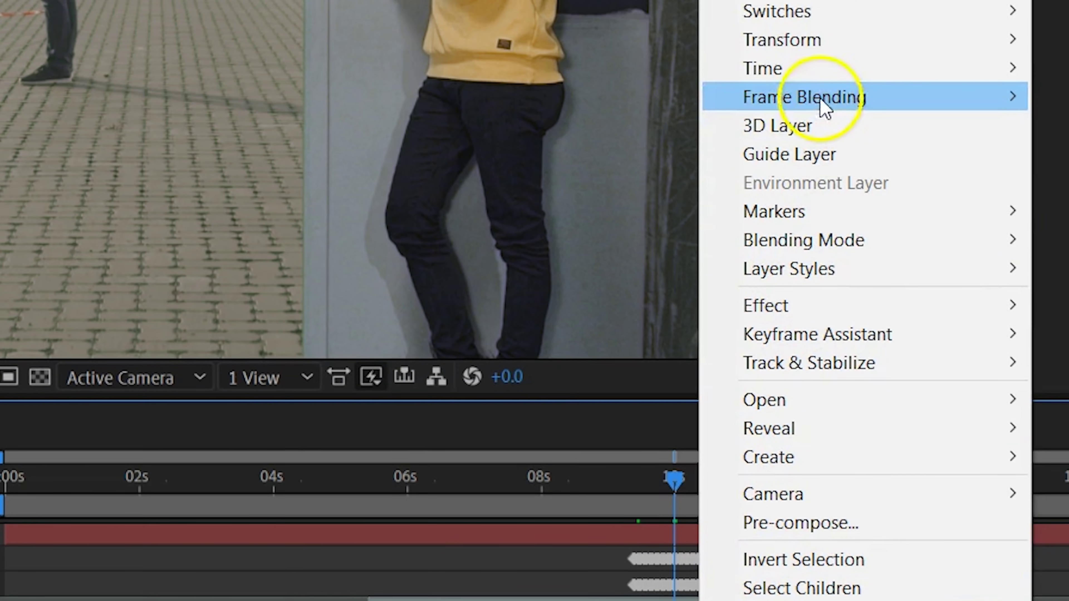
mouse_move(825, 77)
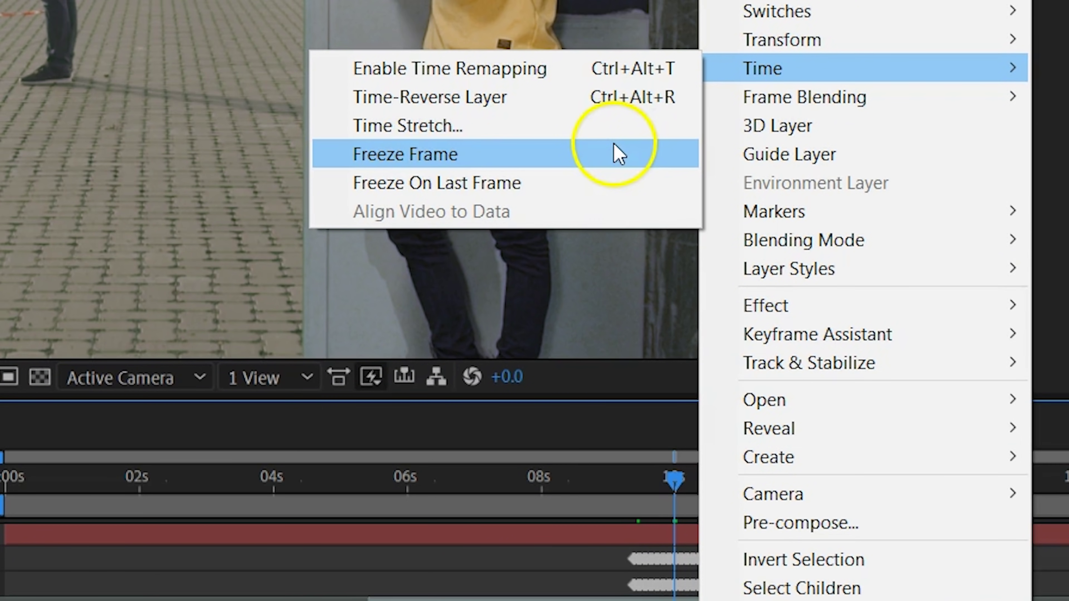
left_click(615, 154)
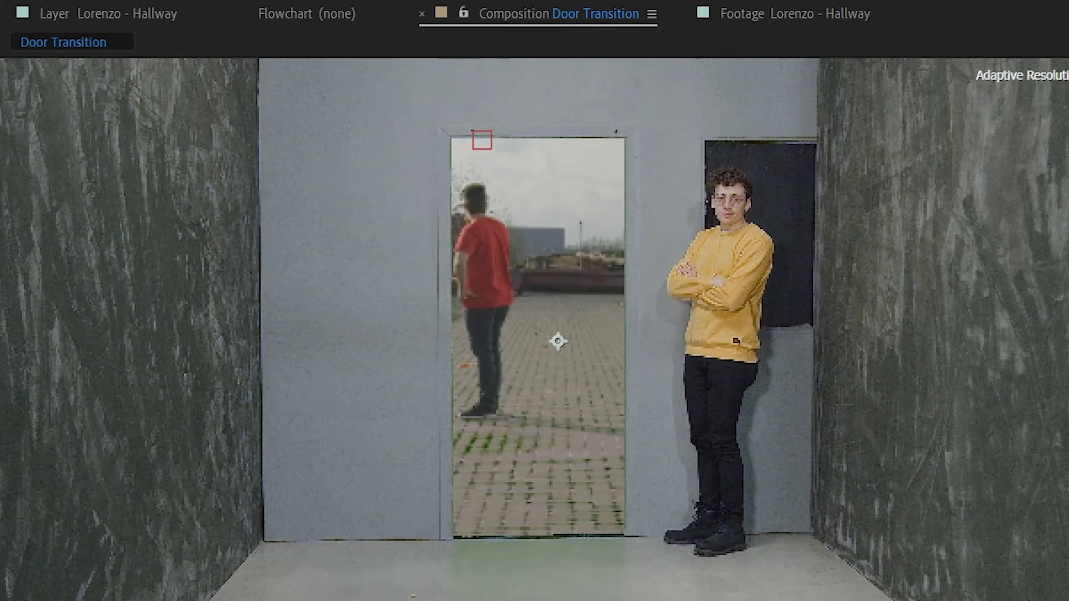
Pick-whip the frozen first-shot layer to Null 1 and play back the composition to check it.
left_click(1066, 531)
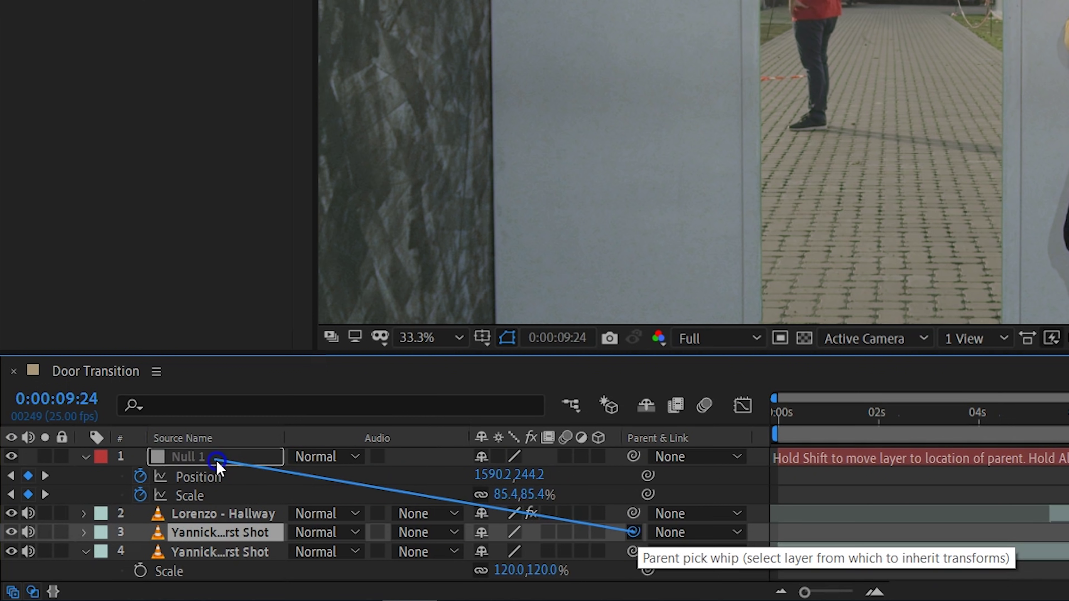
left_click_drag(217, 462, 217, 463)
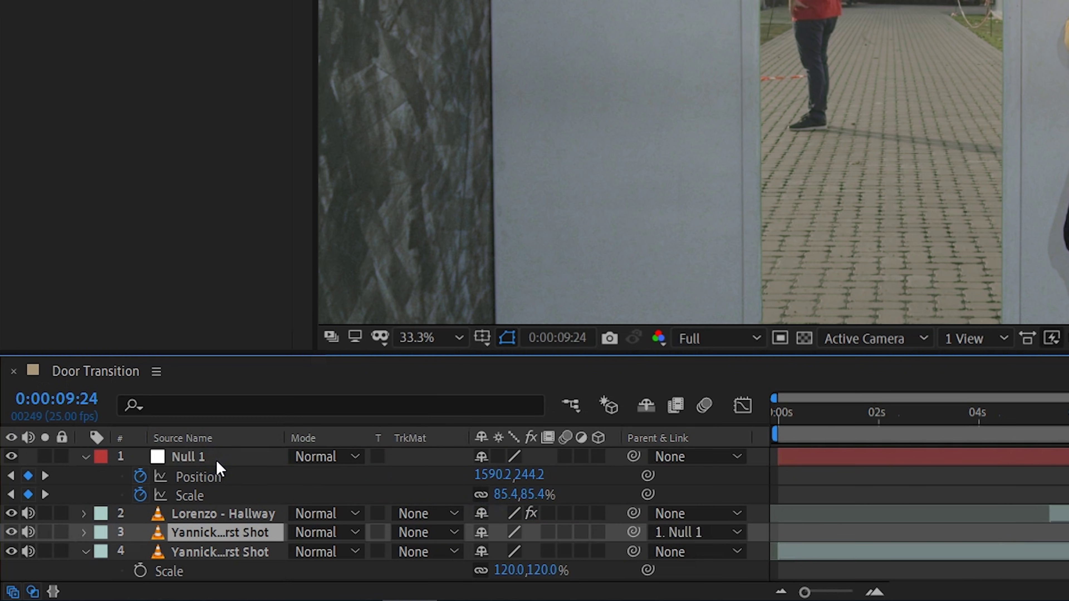
key("space")
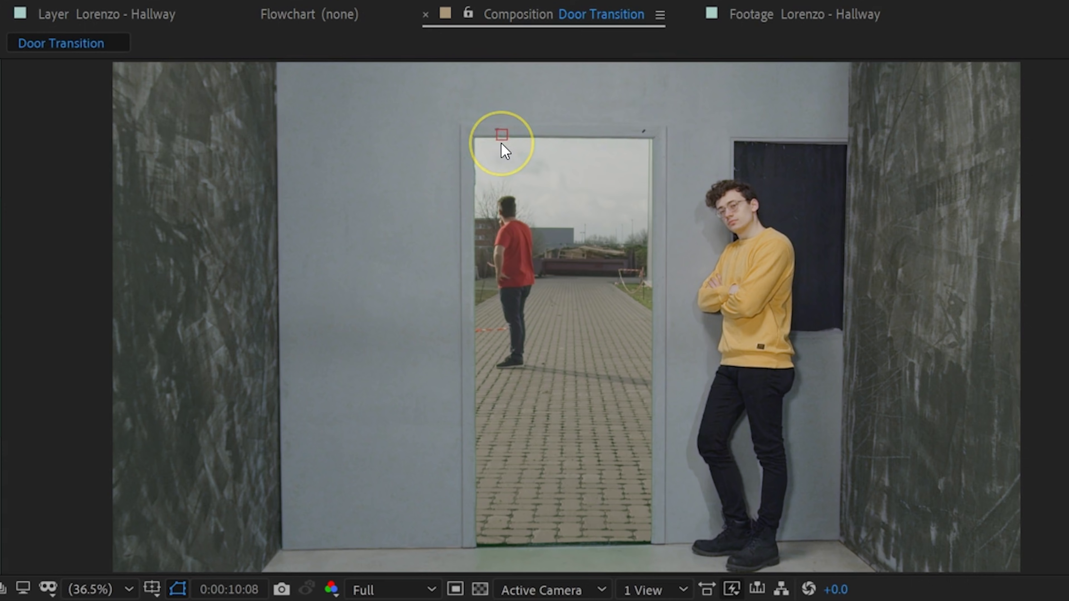
Duplicate the hallway layer and mask a thin rectangle along the door frame top.
key("ctrl+d")
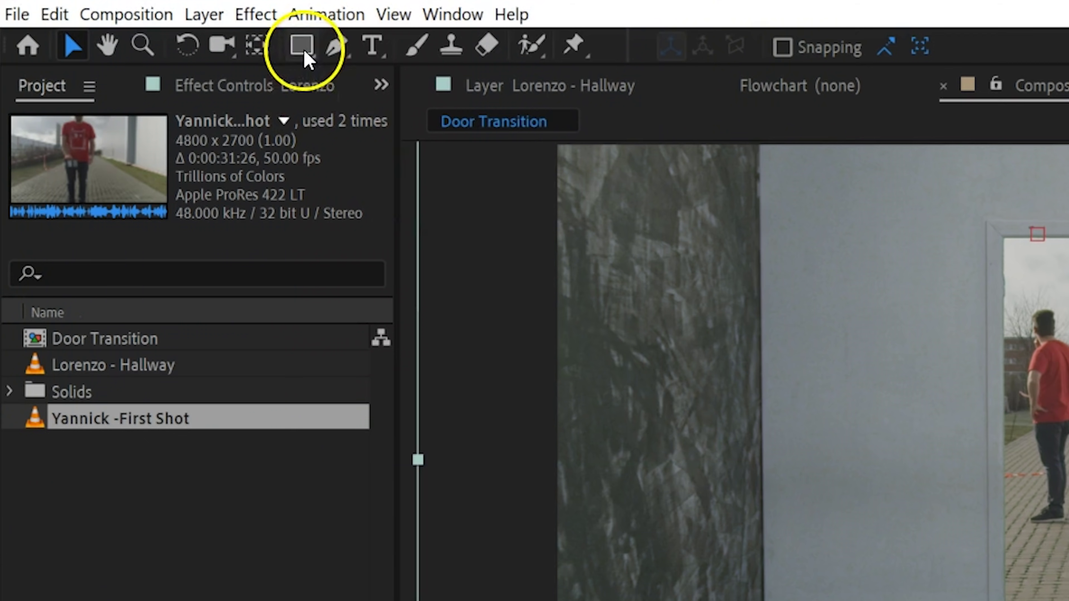
left_click(303, 46)
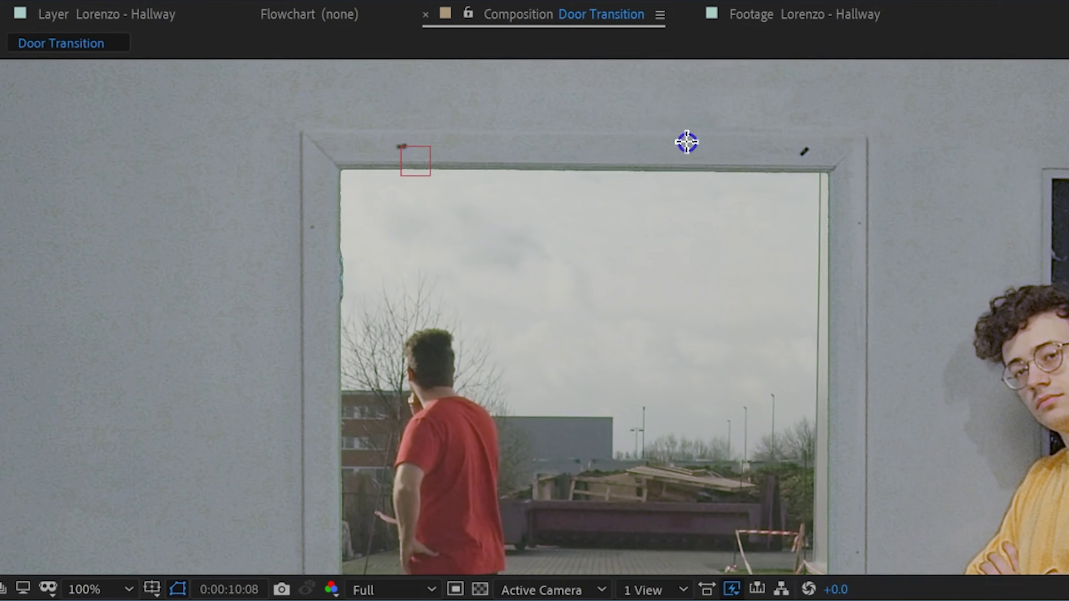
left_click_drag(686, 143, 749, 162)
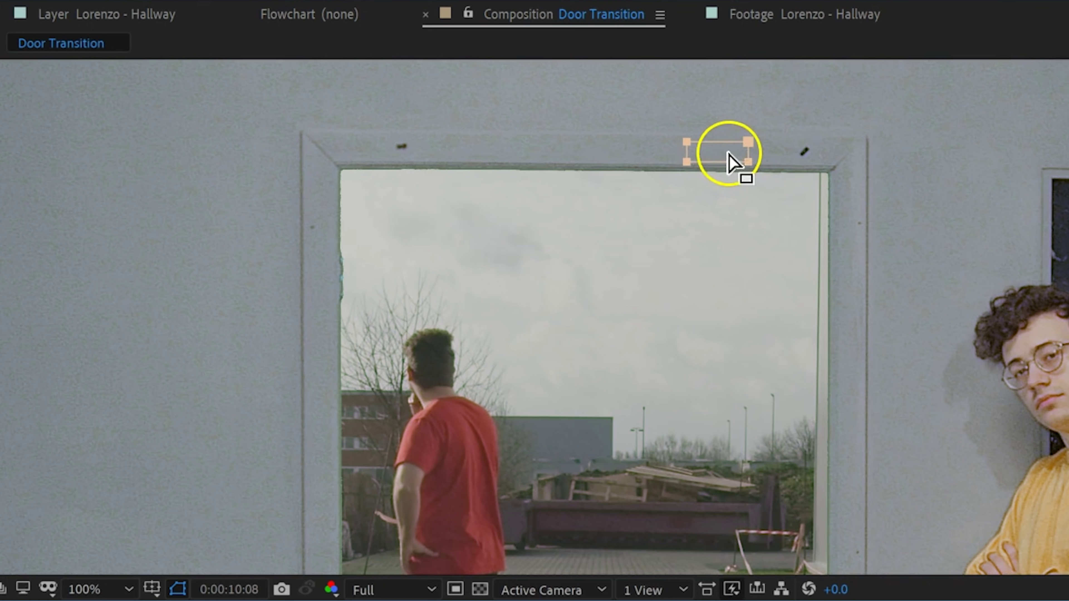
left_click_drag(732, 160, 814, 157)
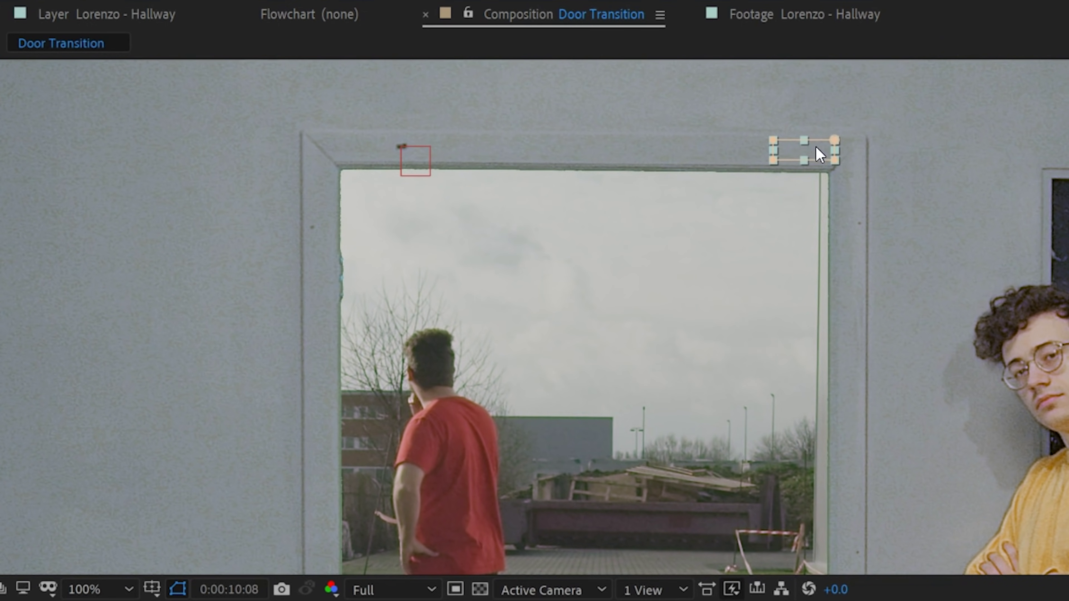
Freeze the masked hallway copy on one frame and parent it to Null 1.
left_click(822, 381)
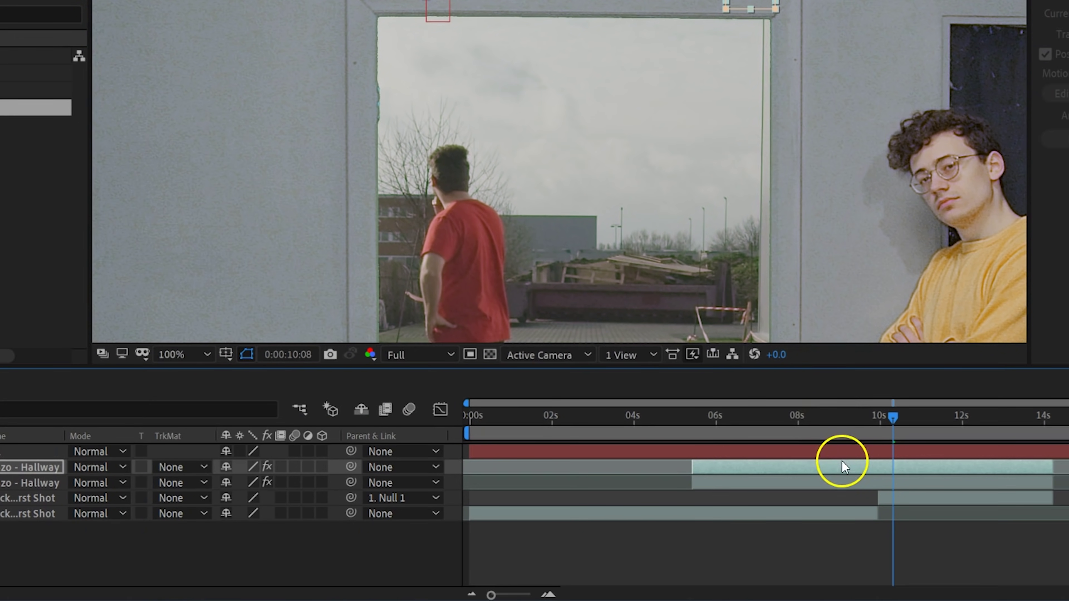
right_click(842, 462)
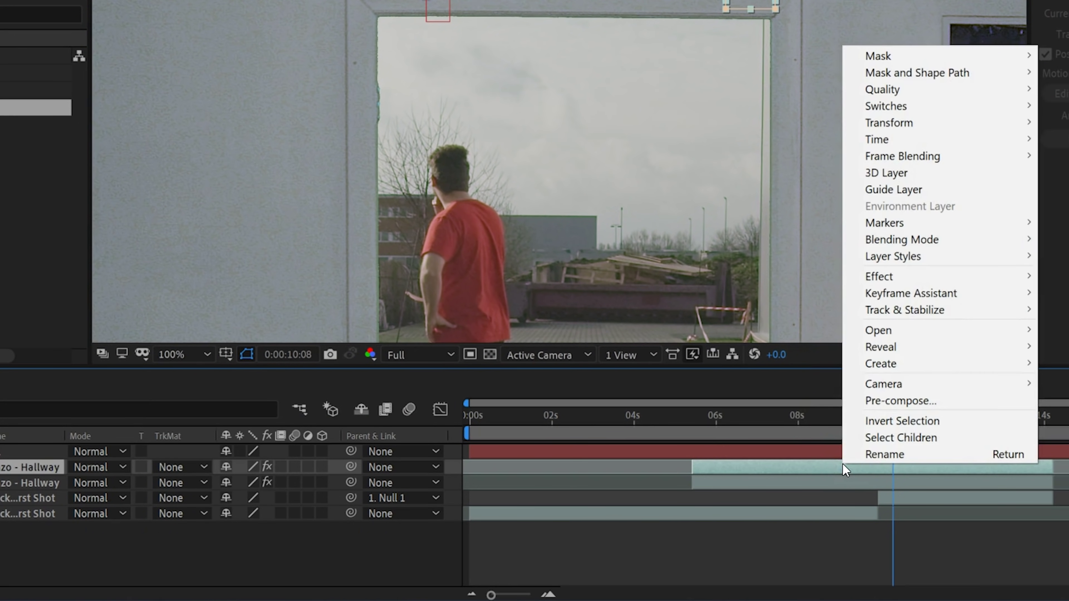
mouse_move(935, 141)
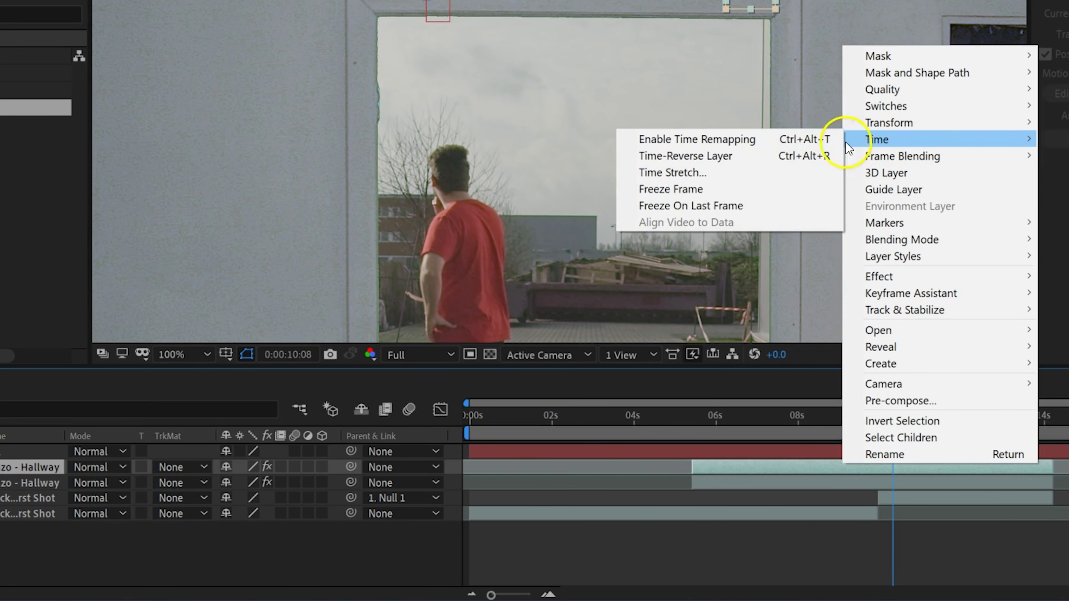
left_click(727, 196)
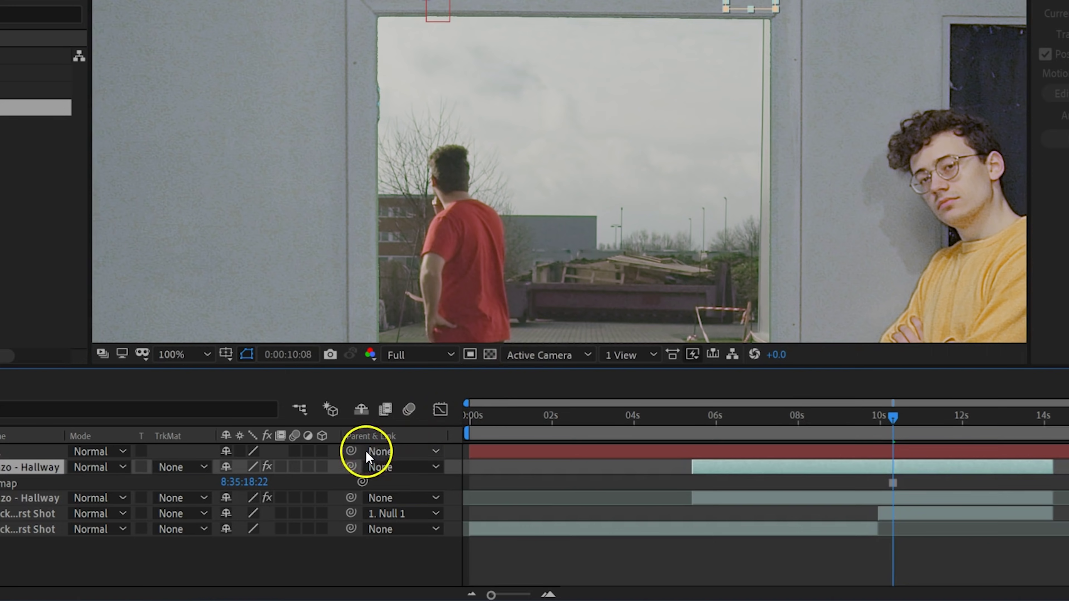
left_click_drag(353, 468, 0, 453)
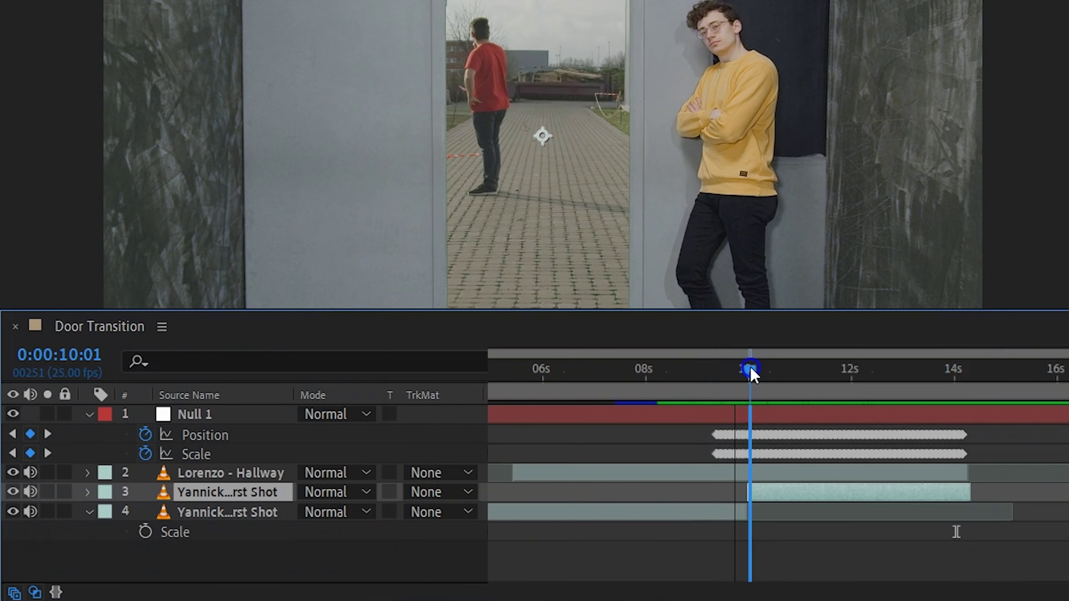
Set Position and Scale keyframes on the frozen first-shot layer at 10:00.
left_click_drag(751, 374, 748, 369)
left_click(758, 482)
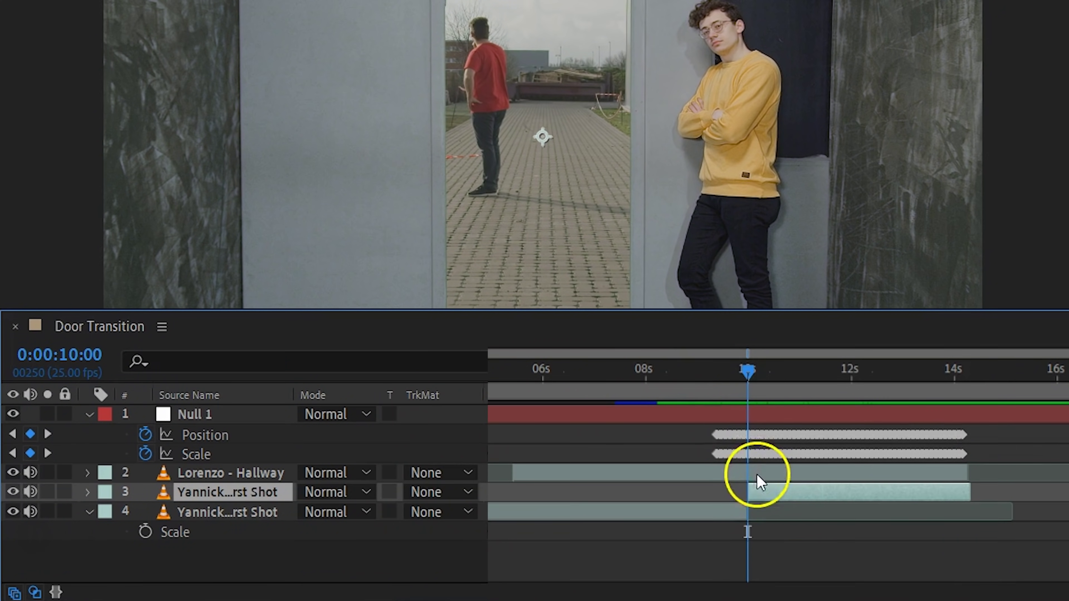
key("s")
key("shift+p")
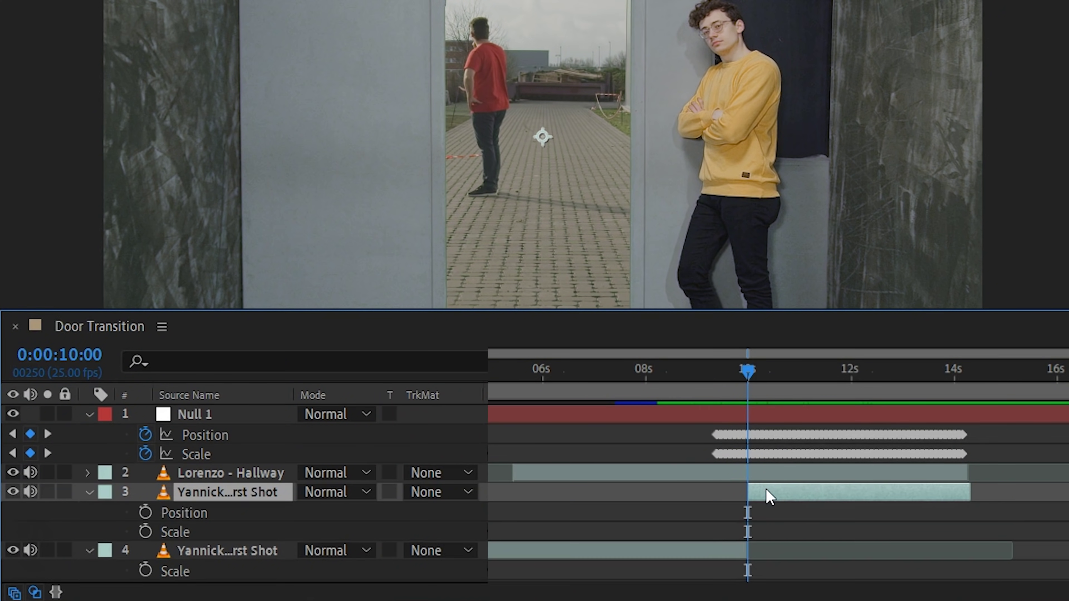
left_click(145, 512)
left_click(146, 531)
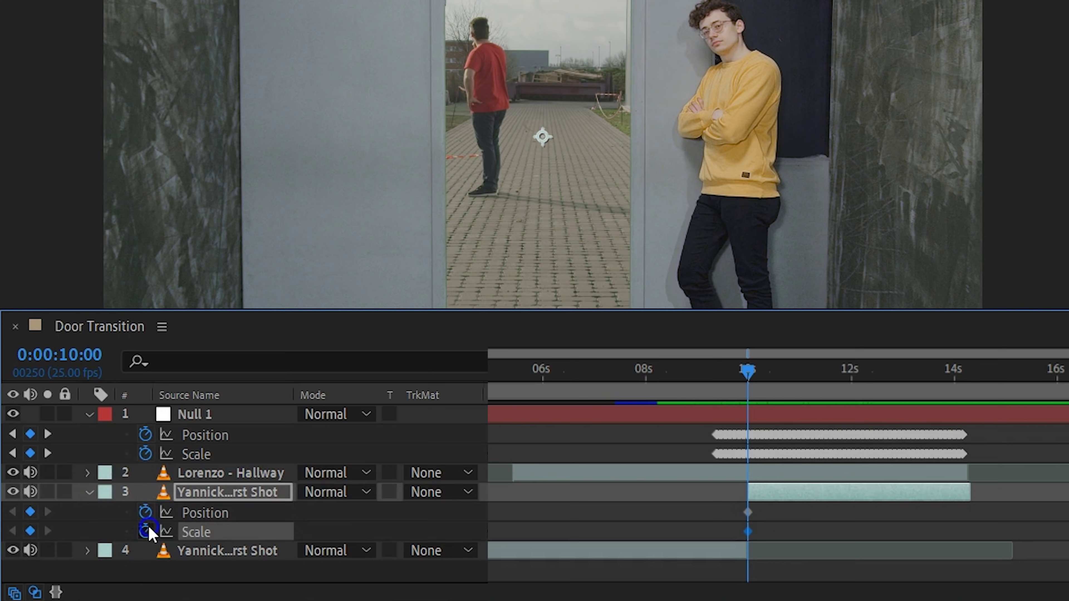
At 14:04, nudge the frozen layer slightly down and scale it slightly up.
left_click_drag(749, 370, 963, 369)
left_click(488, 501)
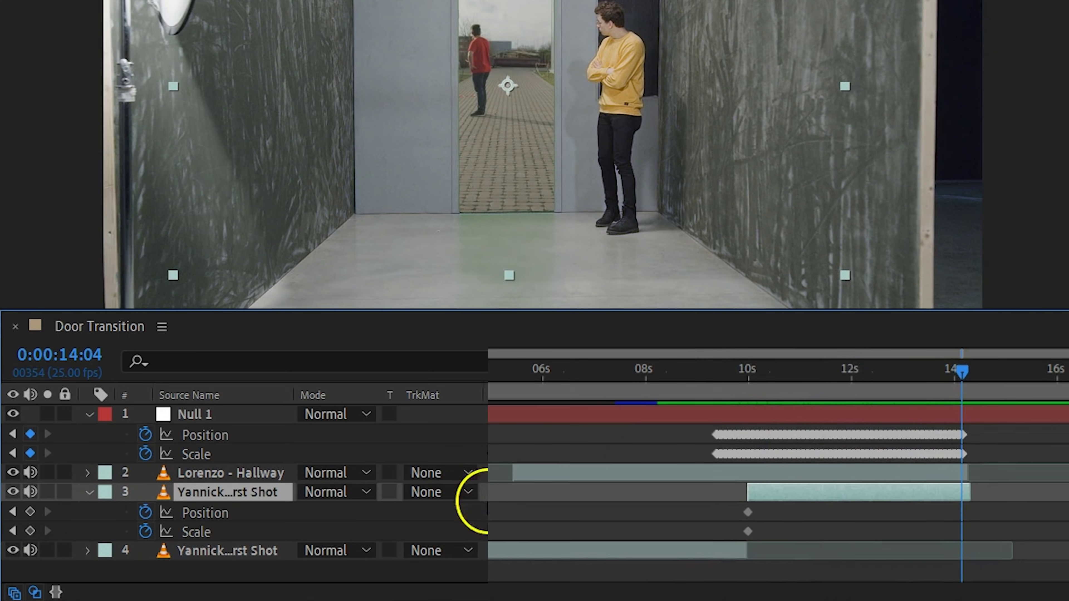
key("shift+Down")
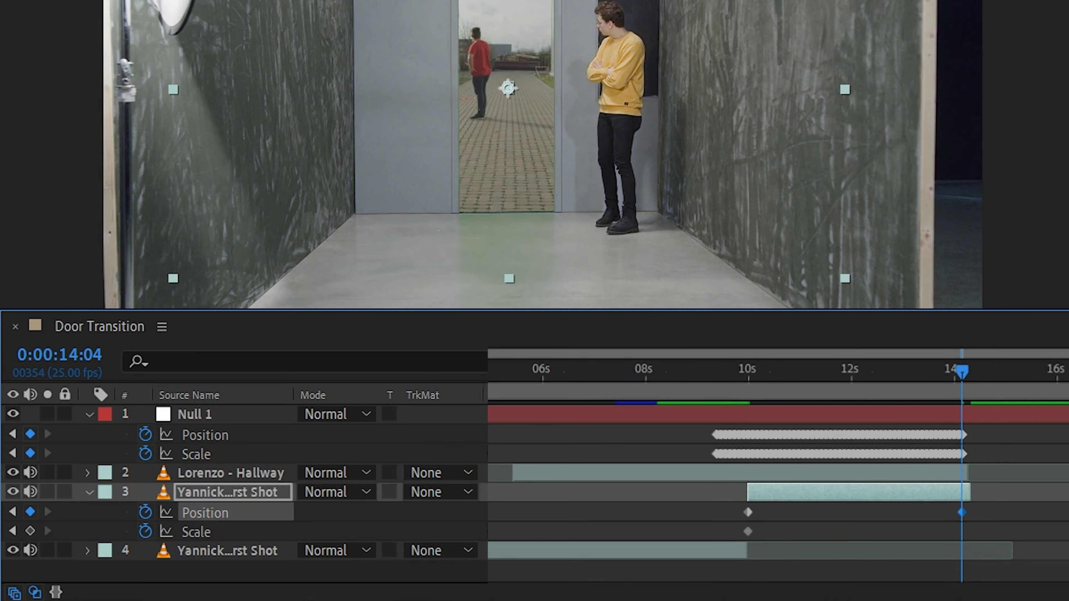
key("alt+KP_Add")
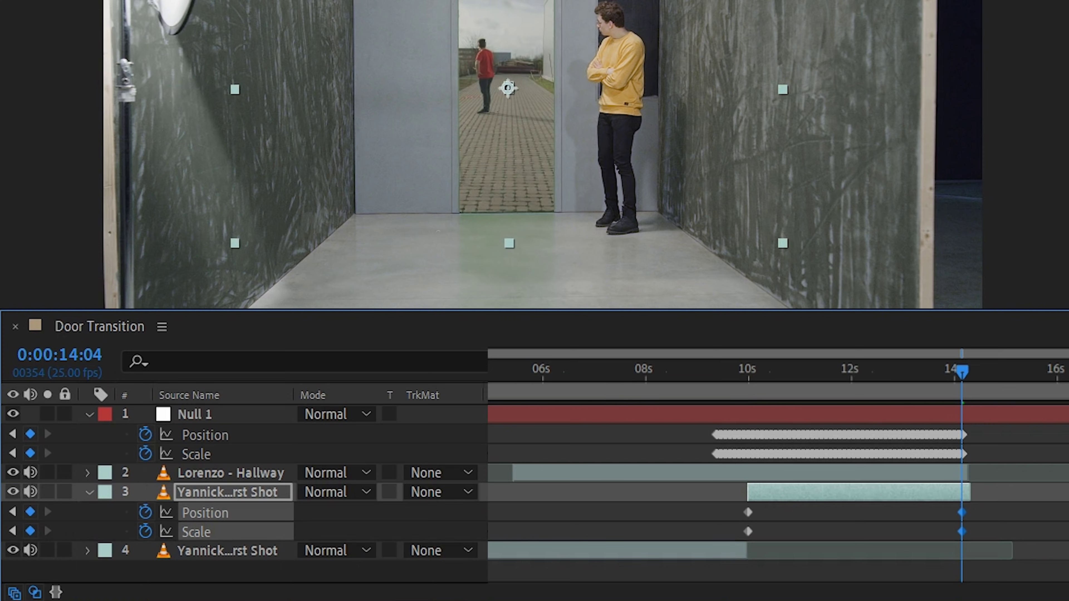